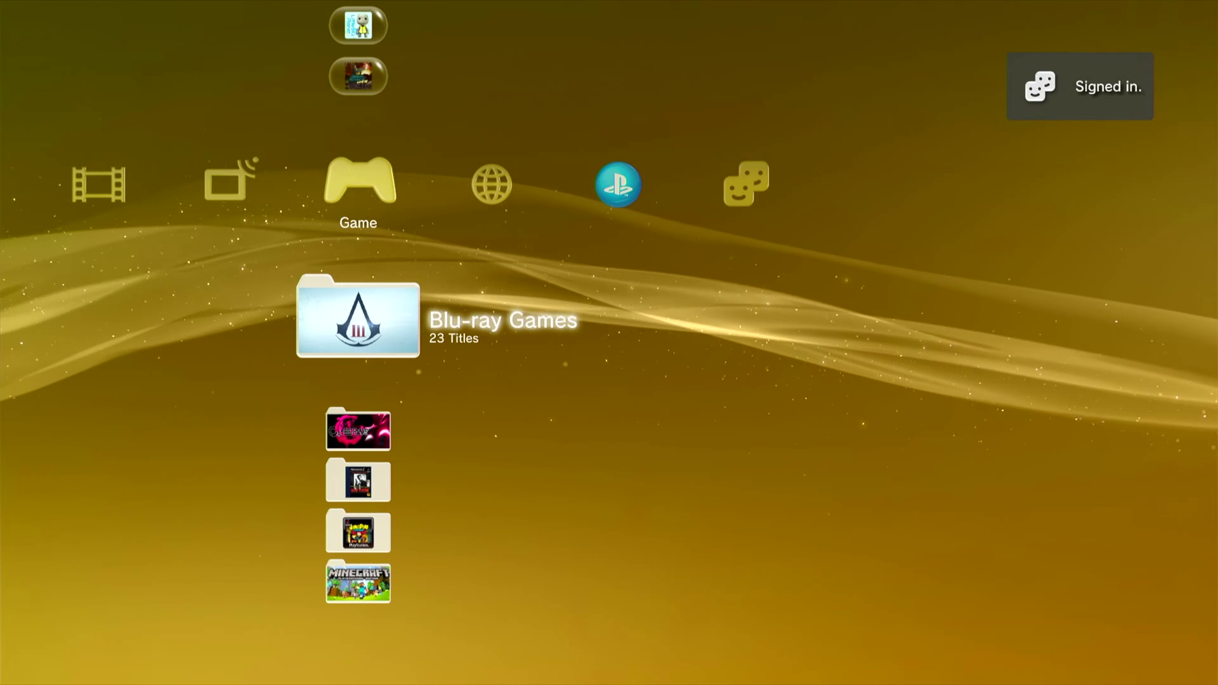
Once signed in, move left from the Game column across the XMB categories toward Settings
key("Left")
key("Left")
key("Left")
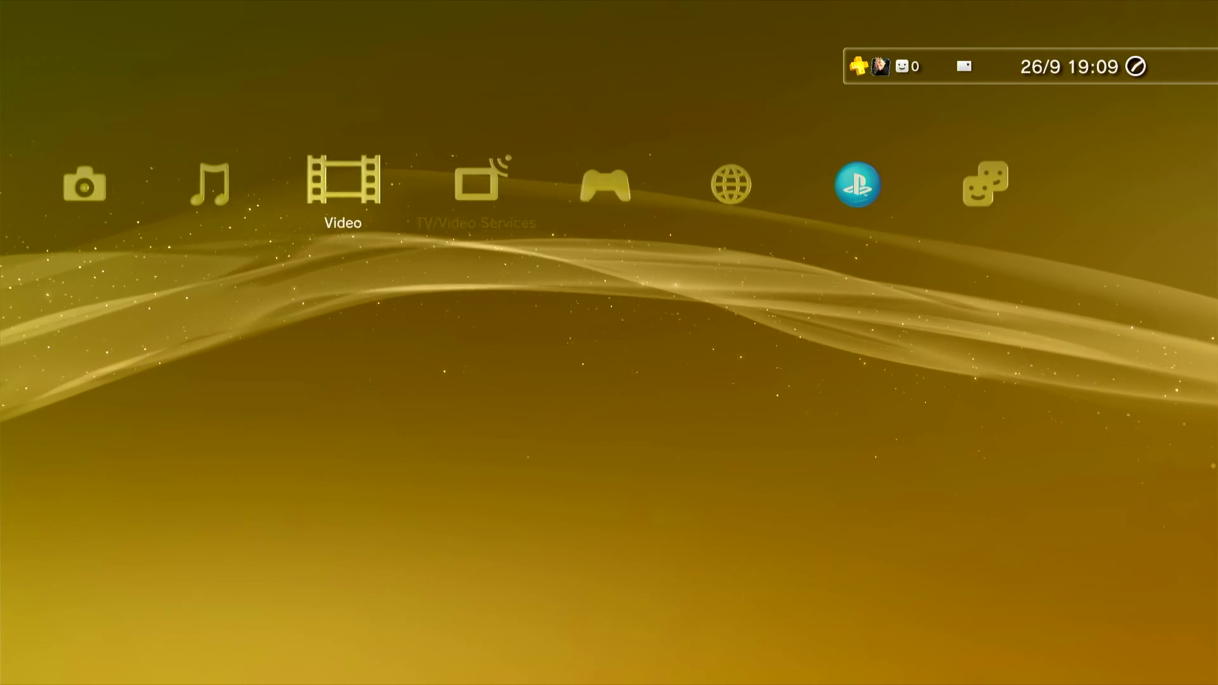
Go to Settings > Network Settings > Internet Connection Settings to launch the connection wizard
key("Left")
key("Left")
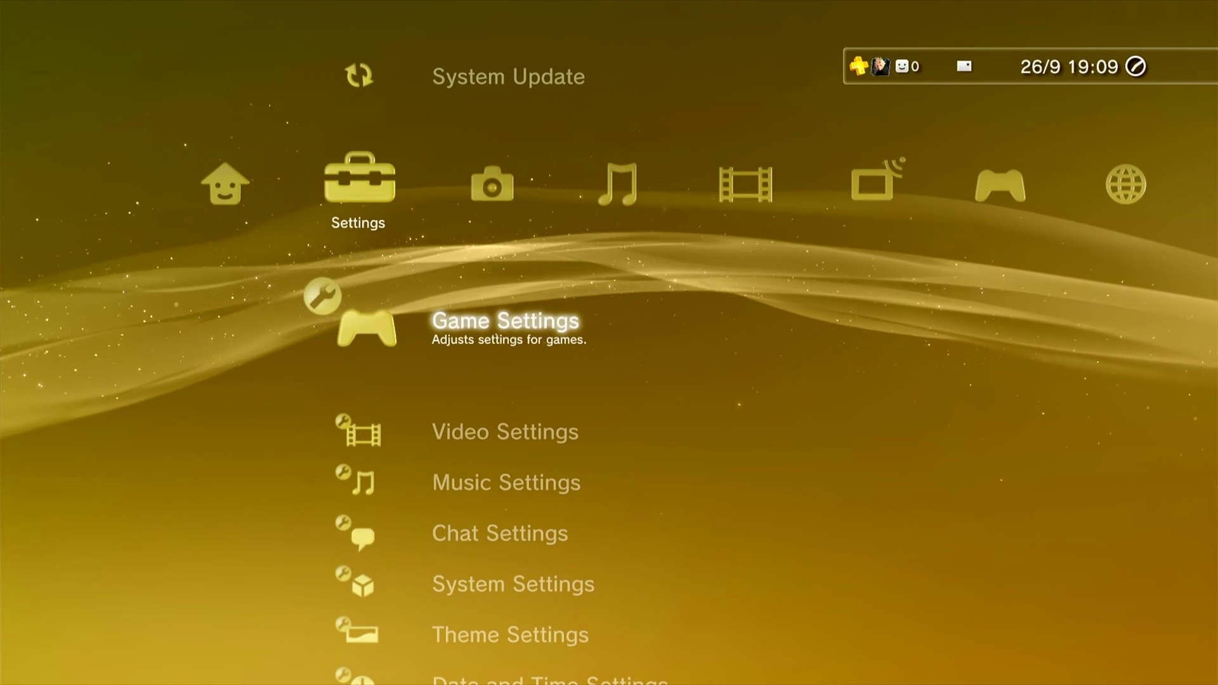
key("Down")
key("Down")
key("Down")
key("Down")
key("Down")
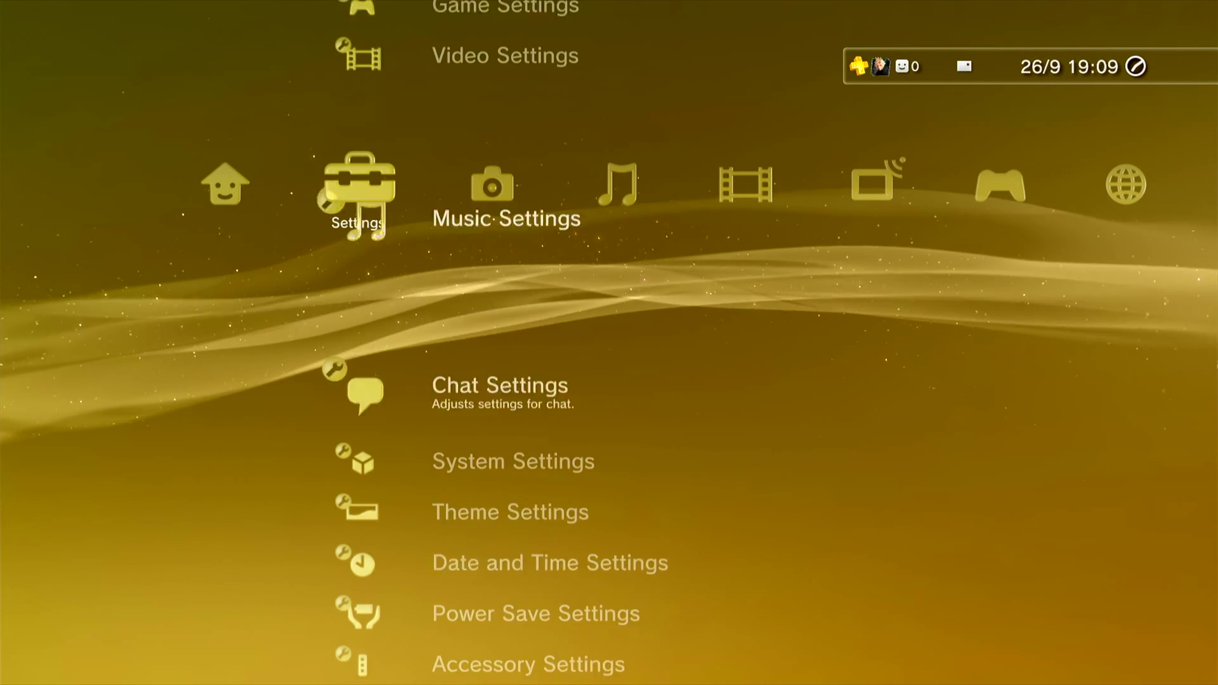
key("Down")
key("Down")
key("Down")
key("Down")
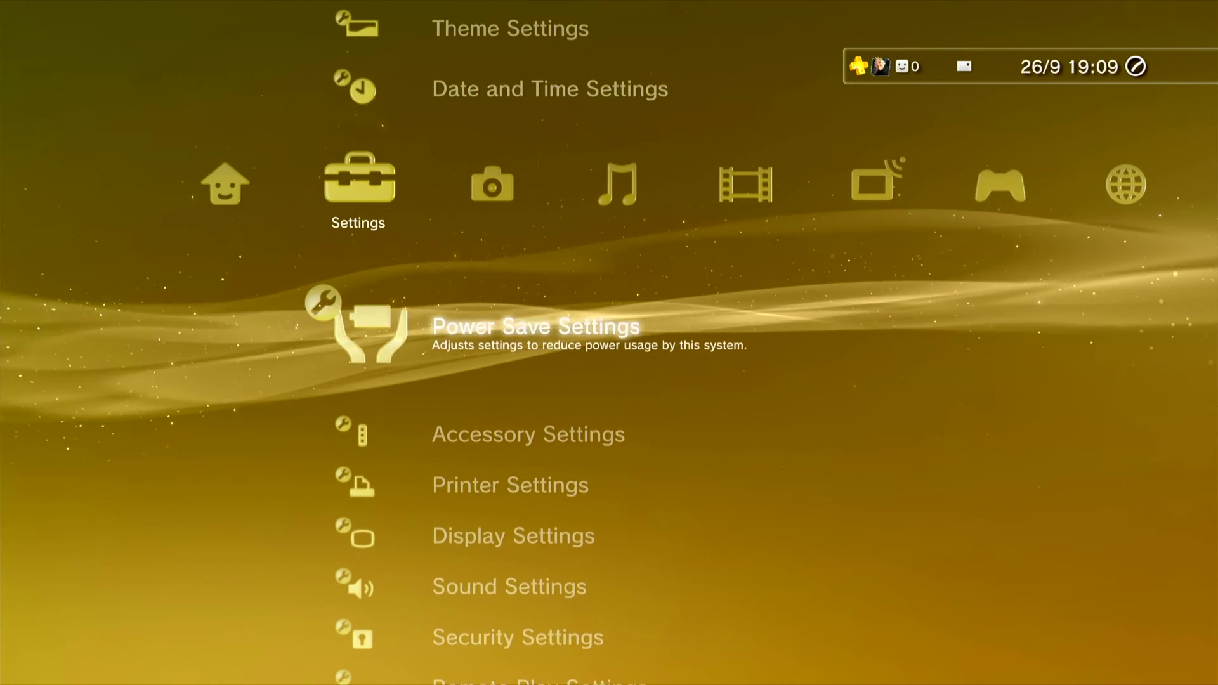
key("Down")
key("Down")
key("Down")
key("Down")
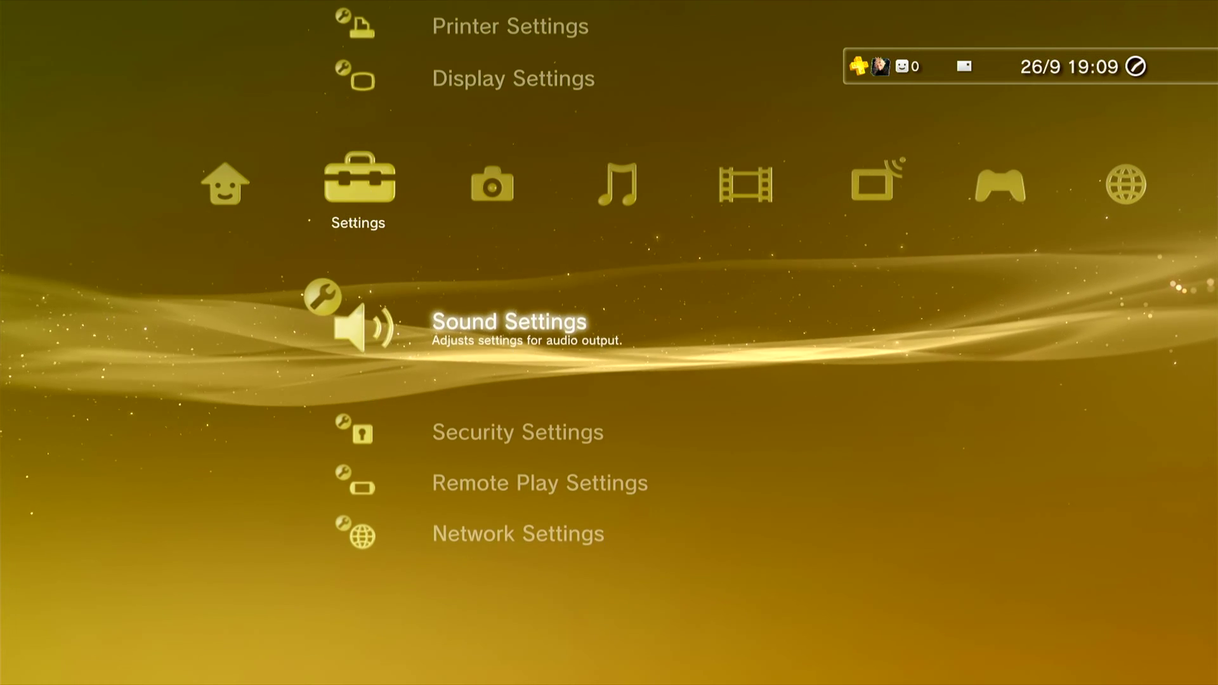
key("Down")
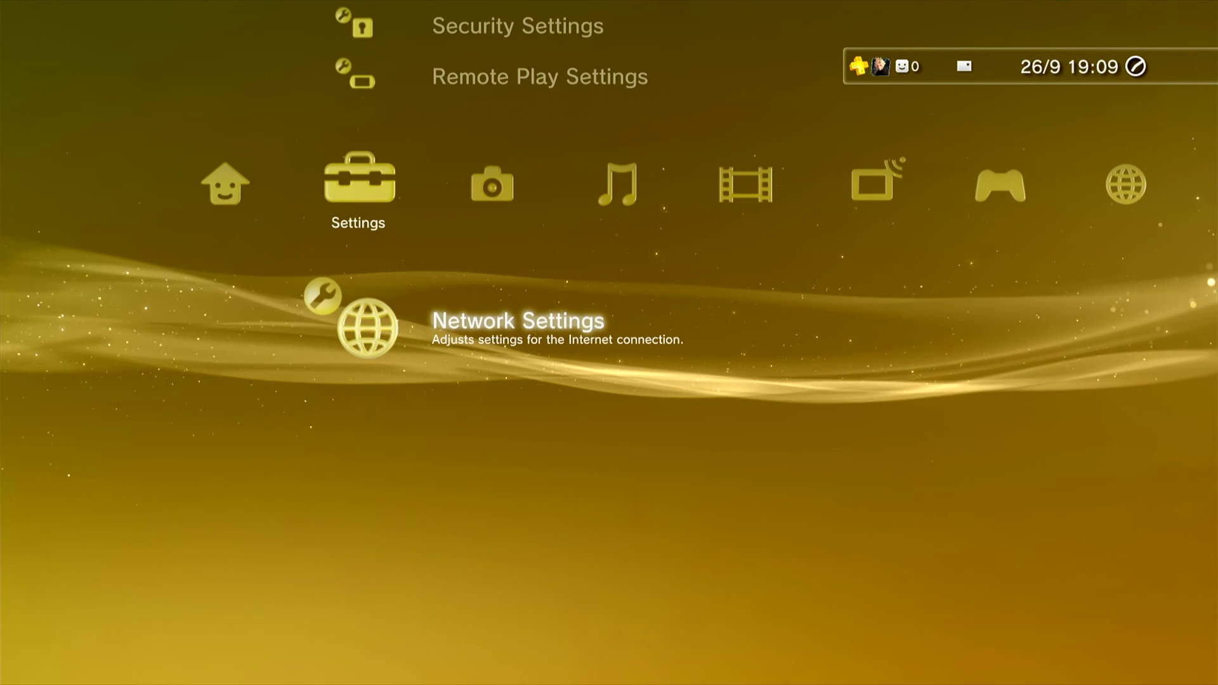
key("Return")
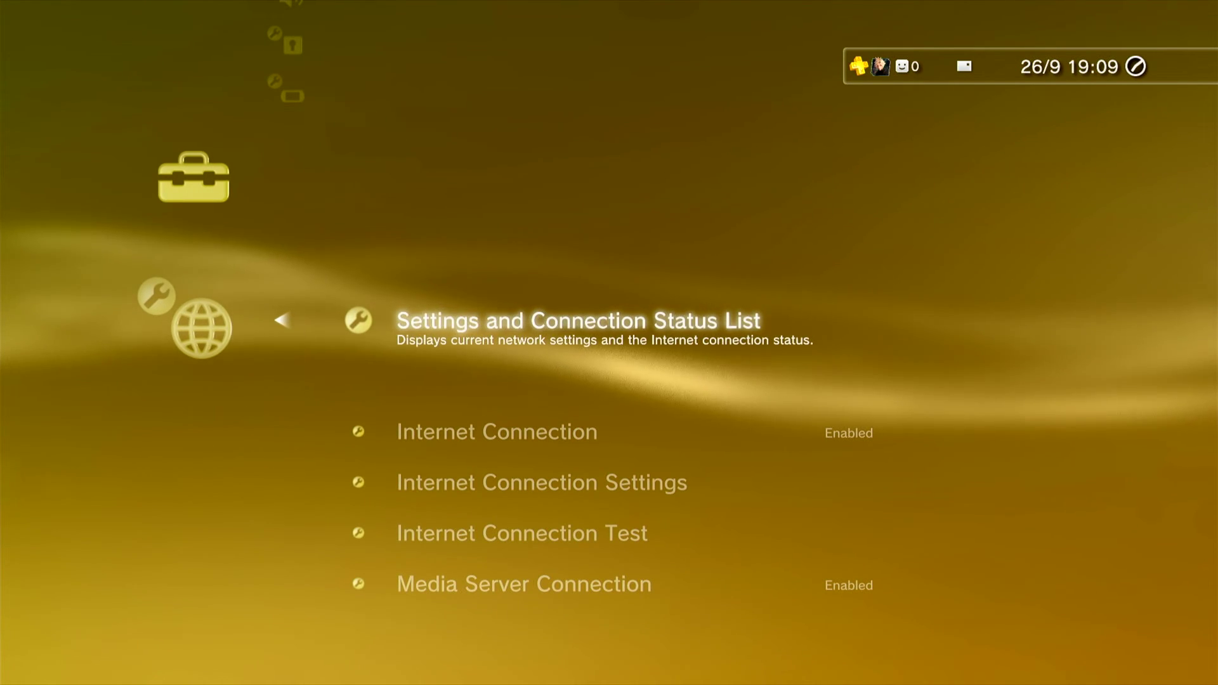
key("Down")
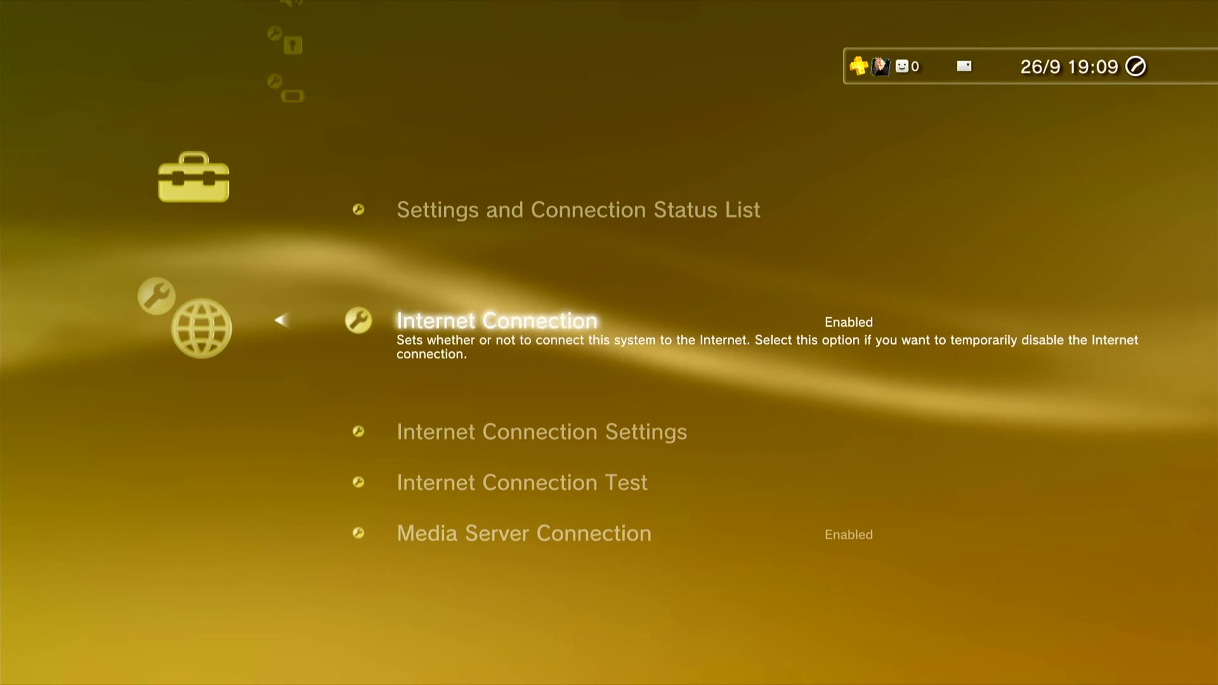
key("Down")
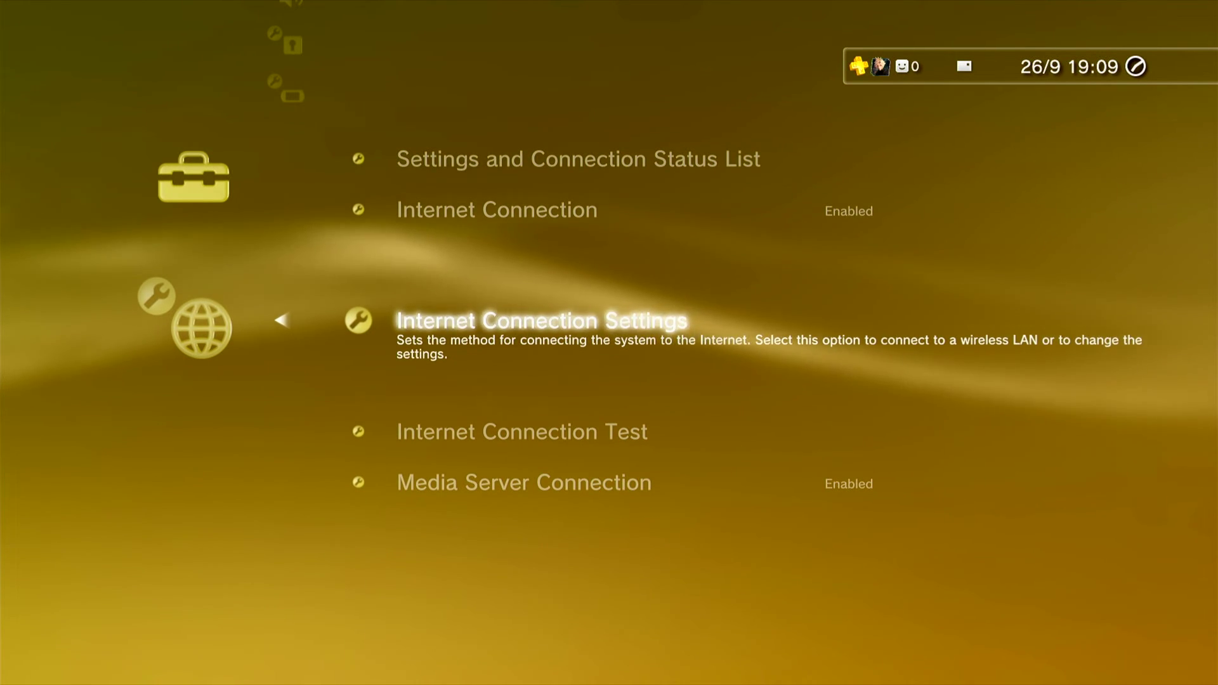
key("Return")
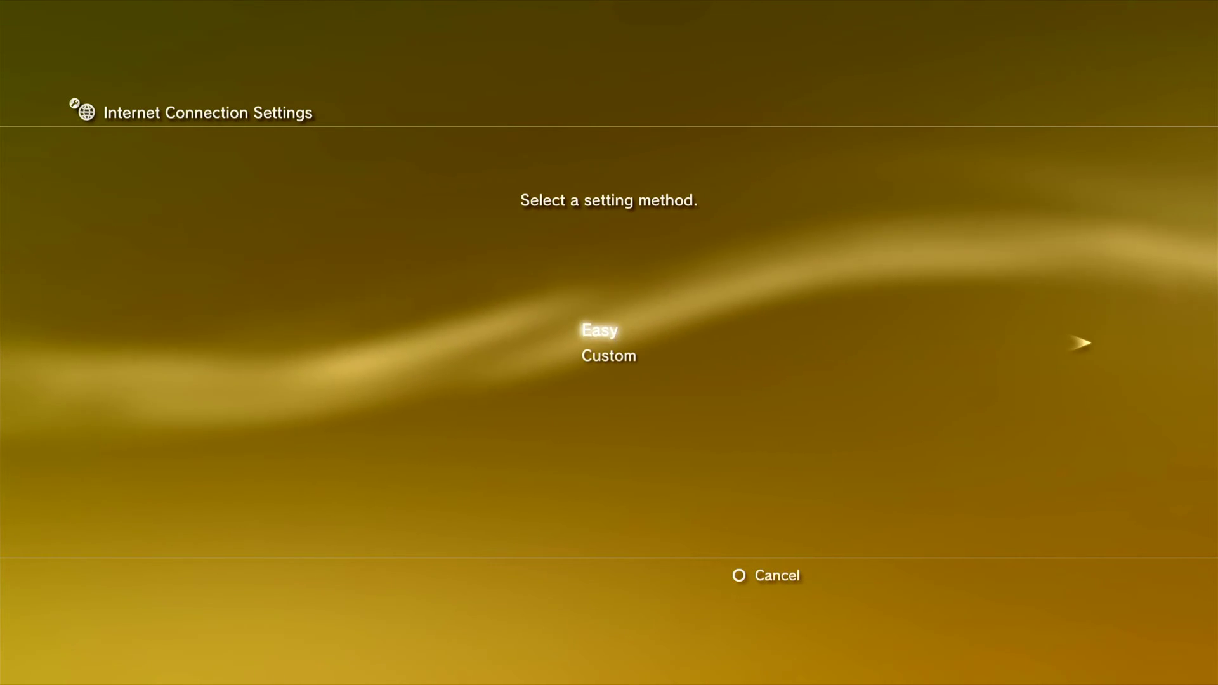
Choose the Easy method with a Wireless connection and scan for access points
key("Return")
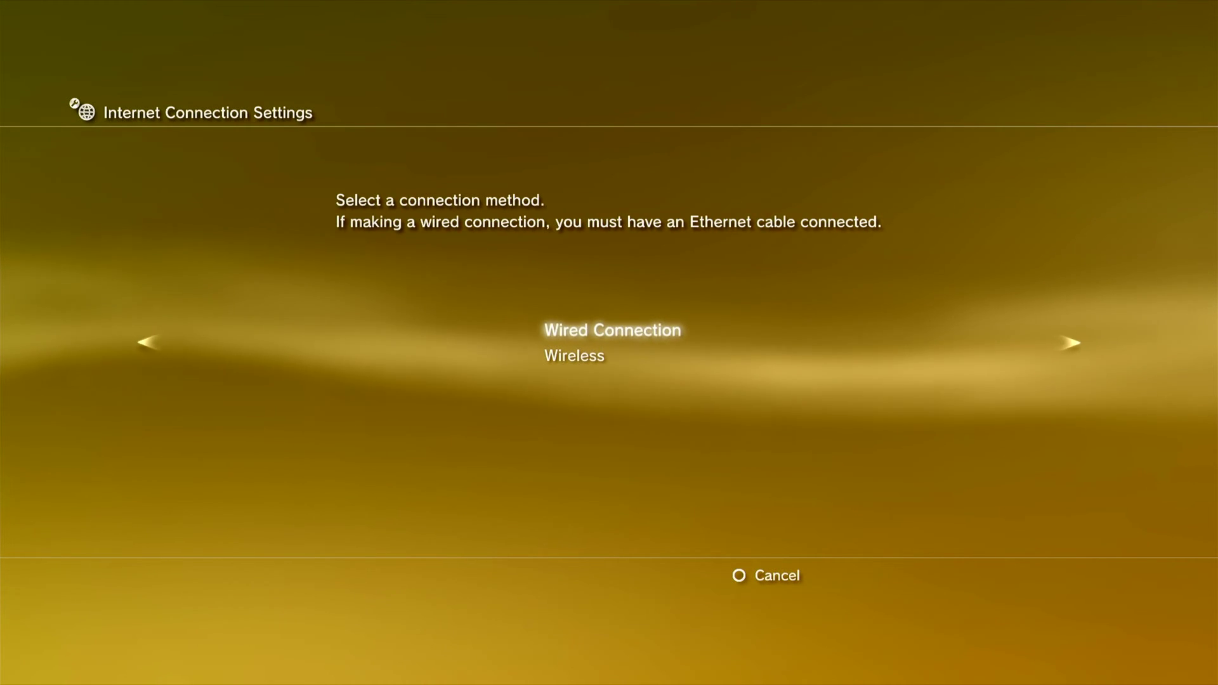
key("Down")
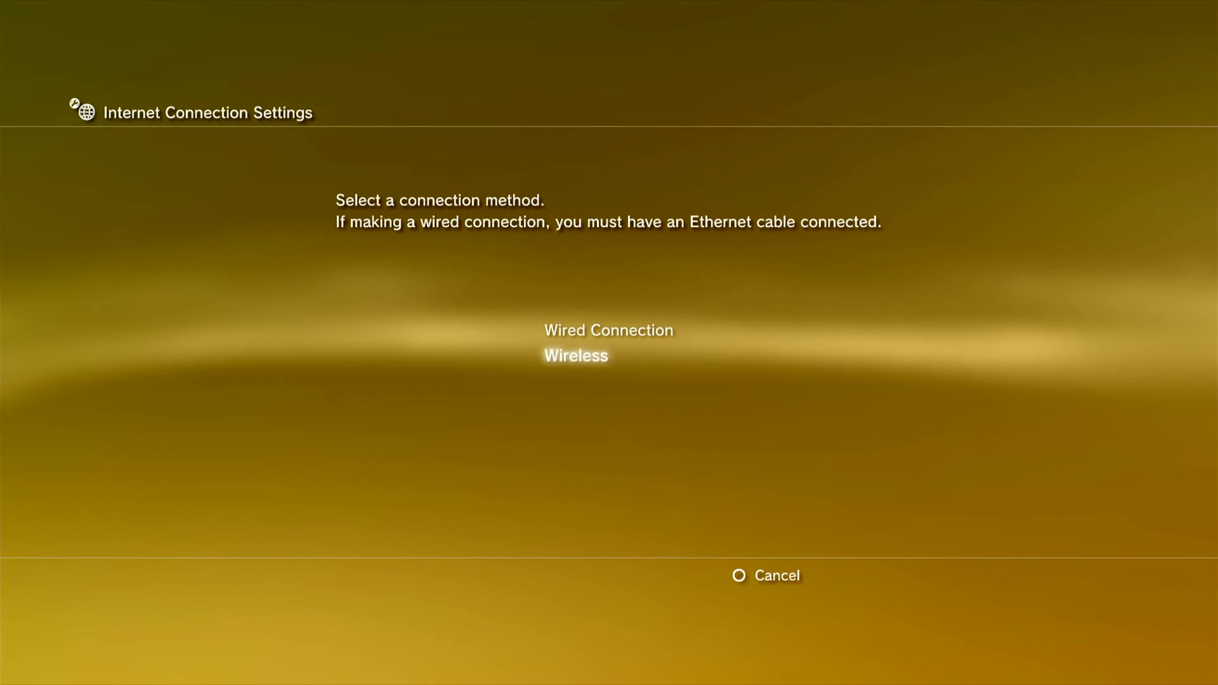
key("Return")
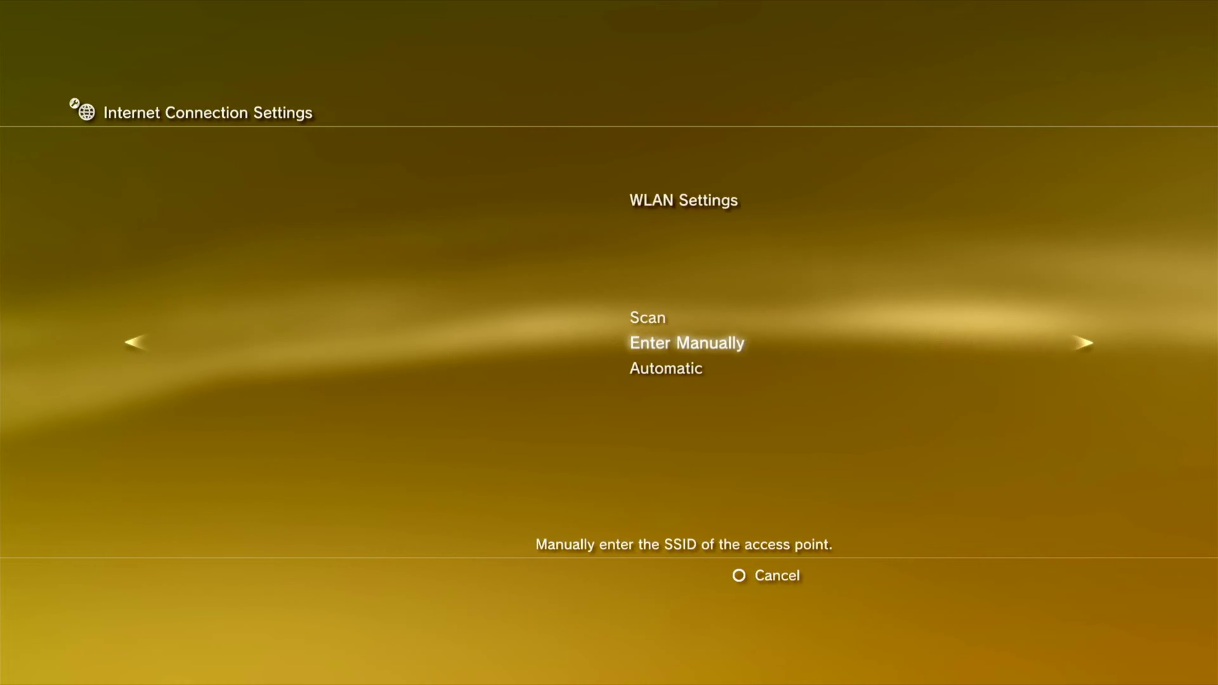
key("Up")
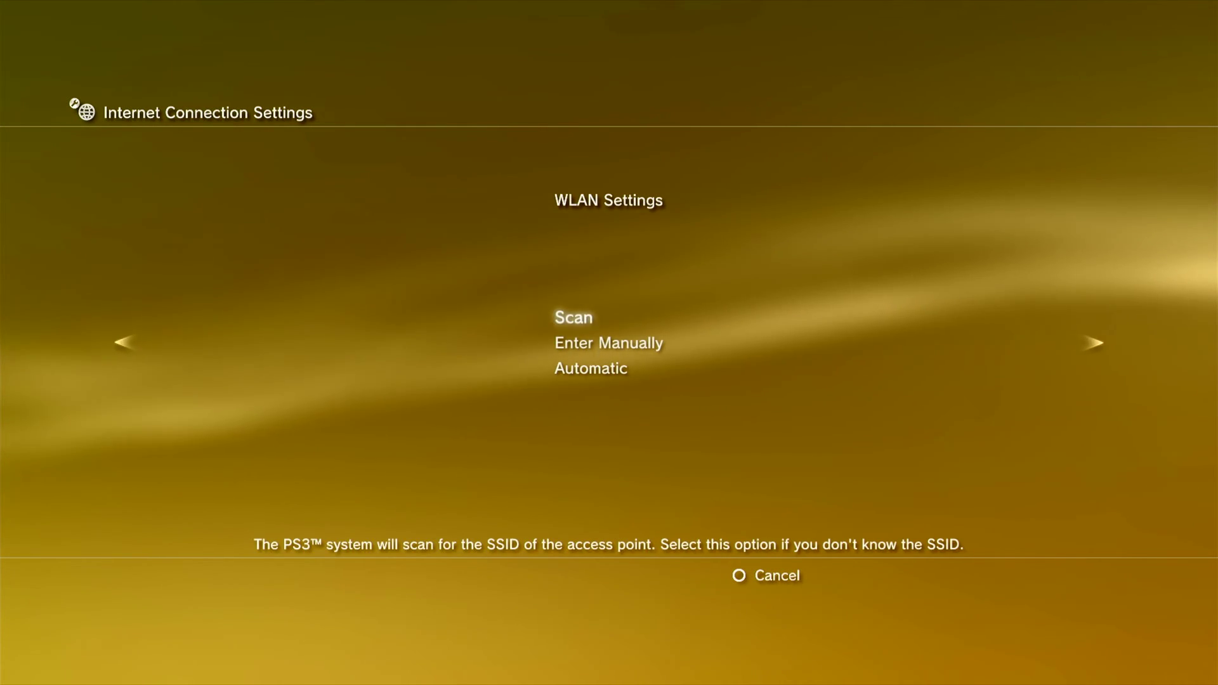
key("Return")
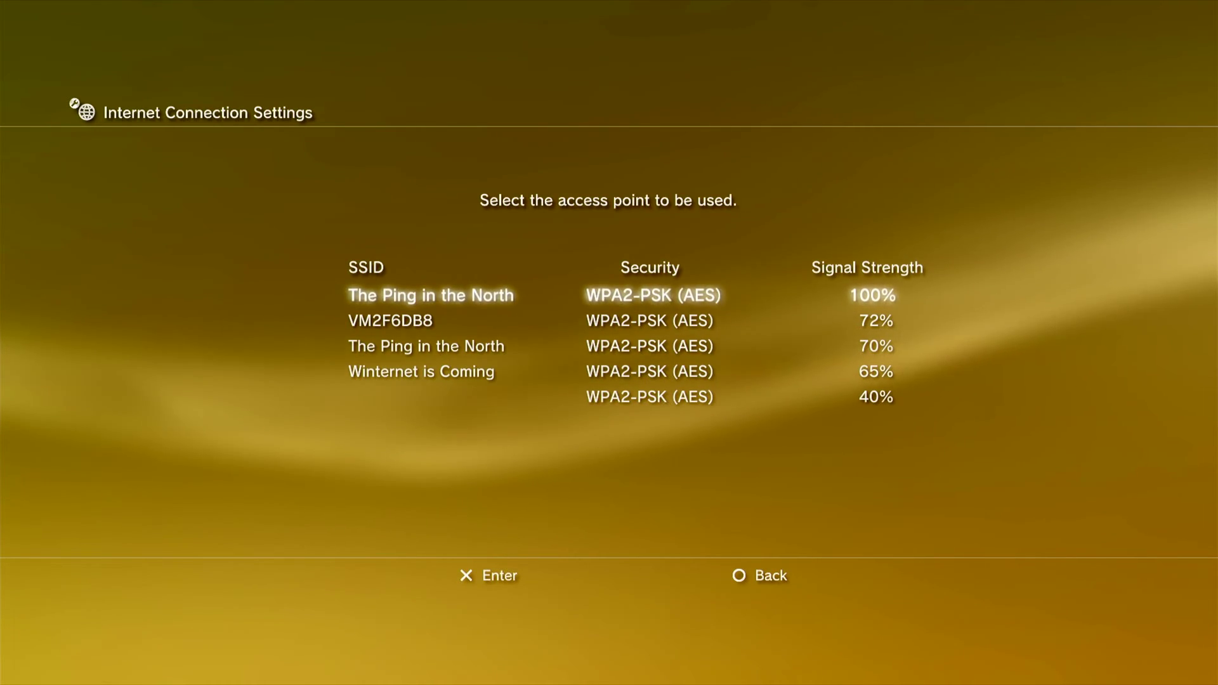
Pick the network 'The Ping in the North' at 100% and confirm its SSID
key("Down")
key("Down")
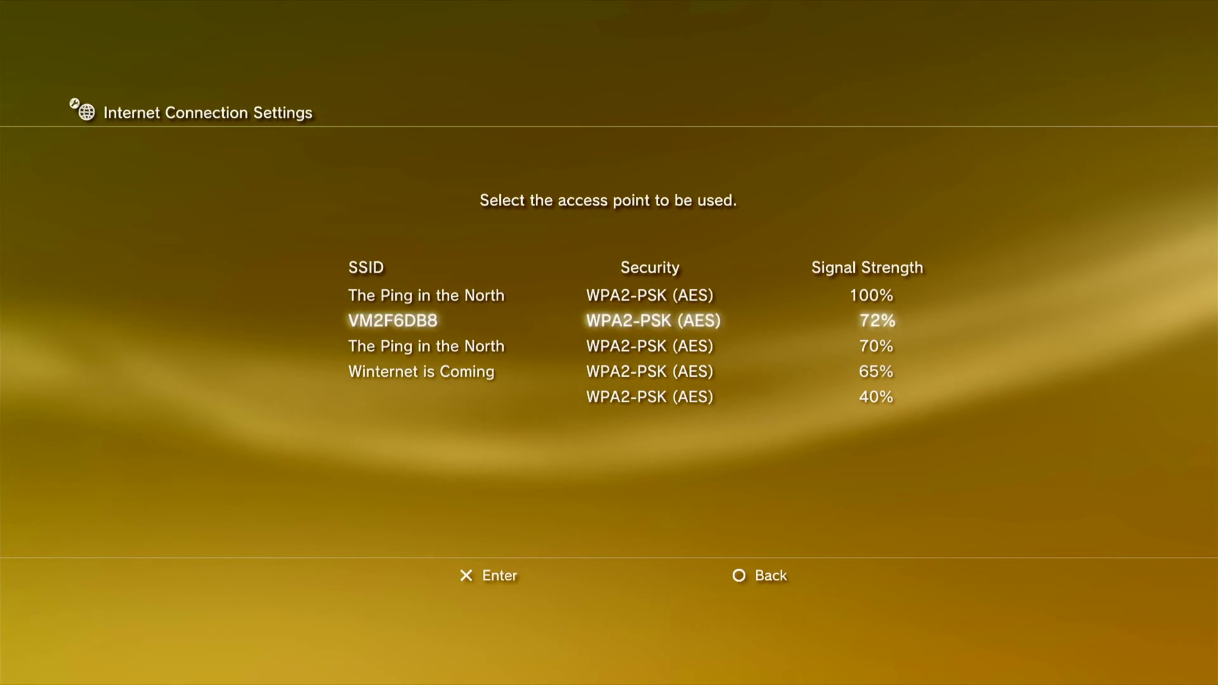
key("Down")
key("Up")
key("Up")
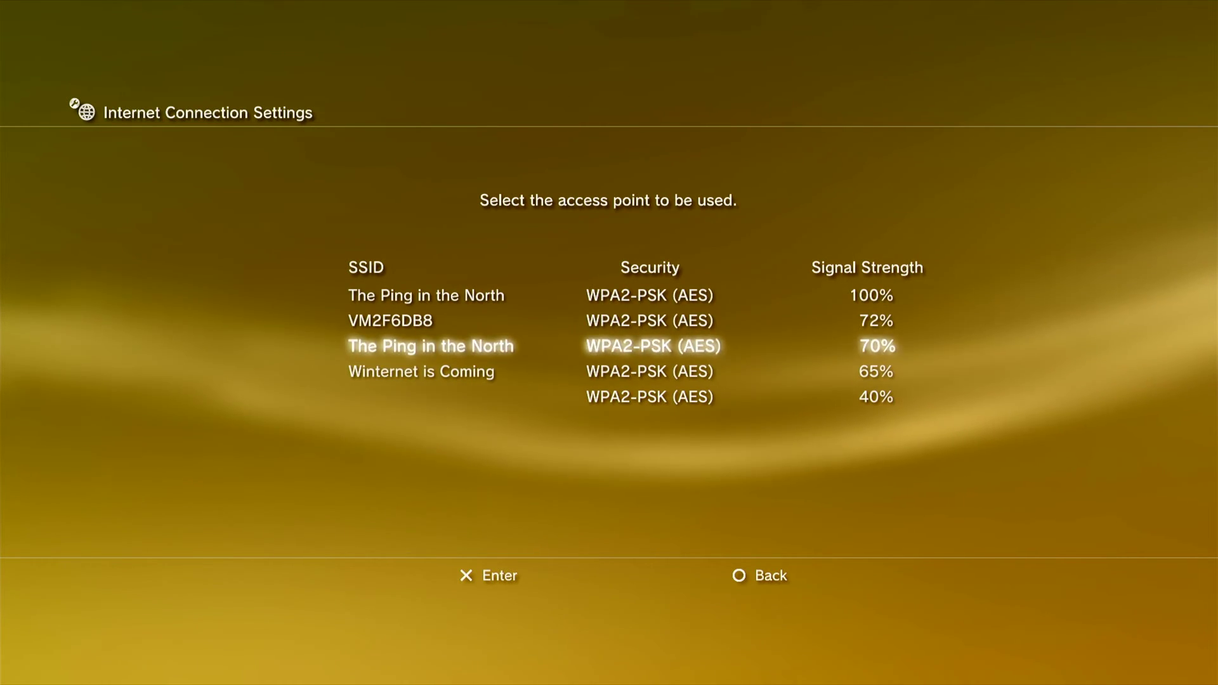
key("Up")
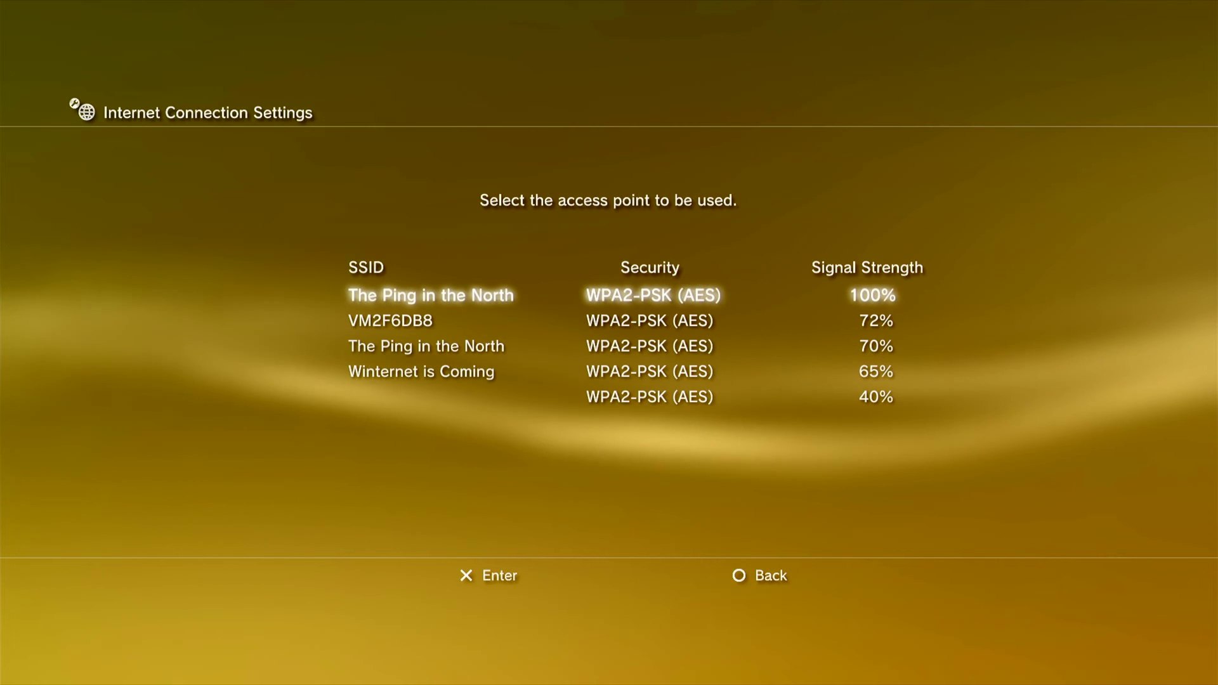
key("Return")
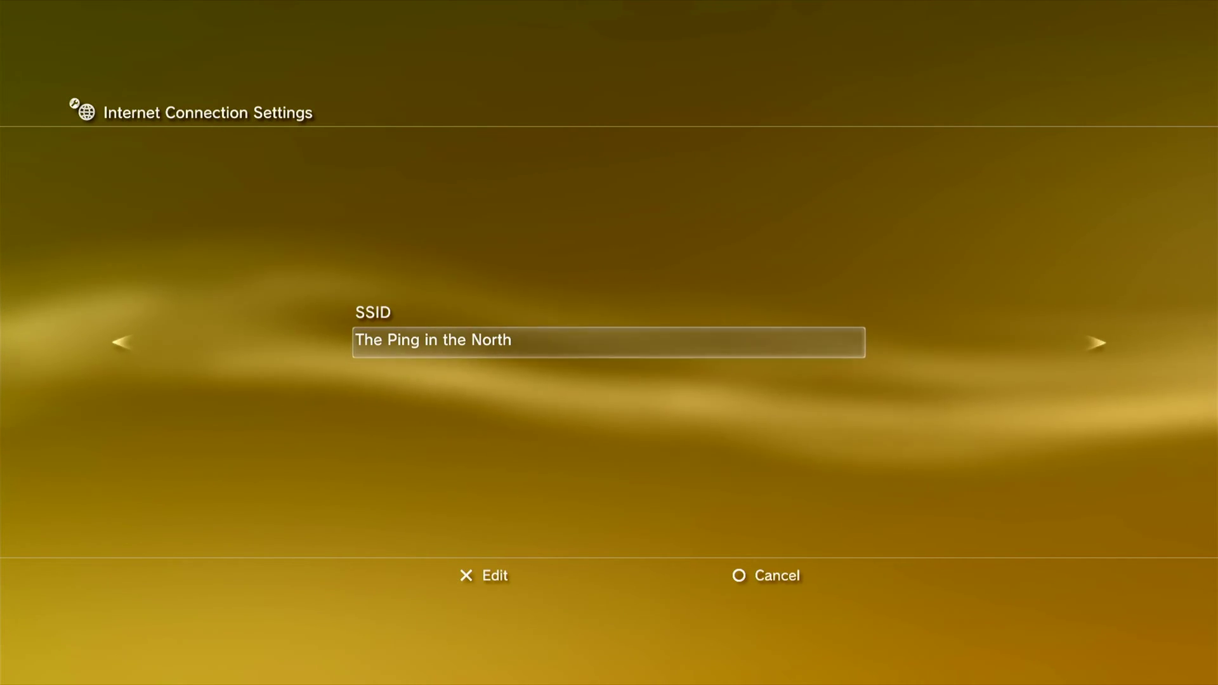
key("Right")
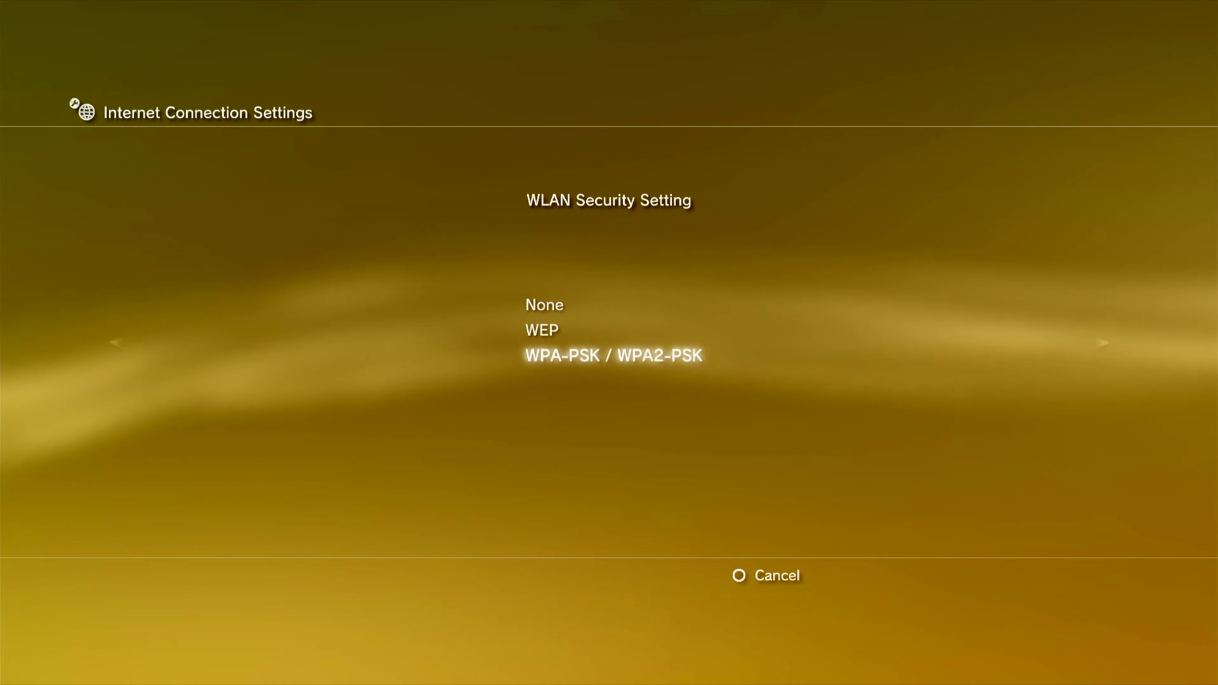
Choose WPA-PSK / WPA2-PSK security and enter the network's WPA key
key("Right")
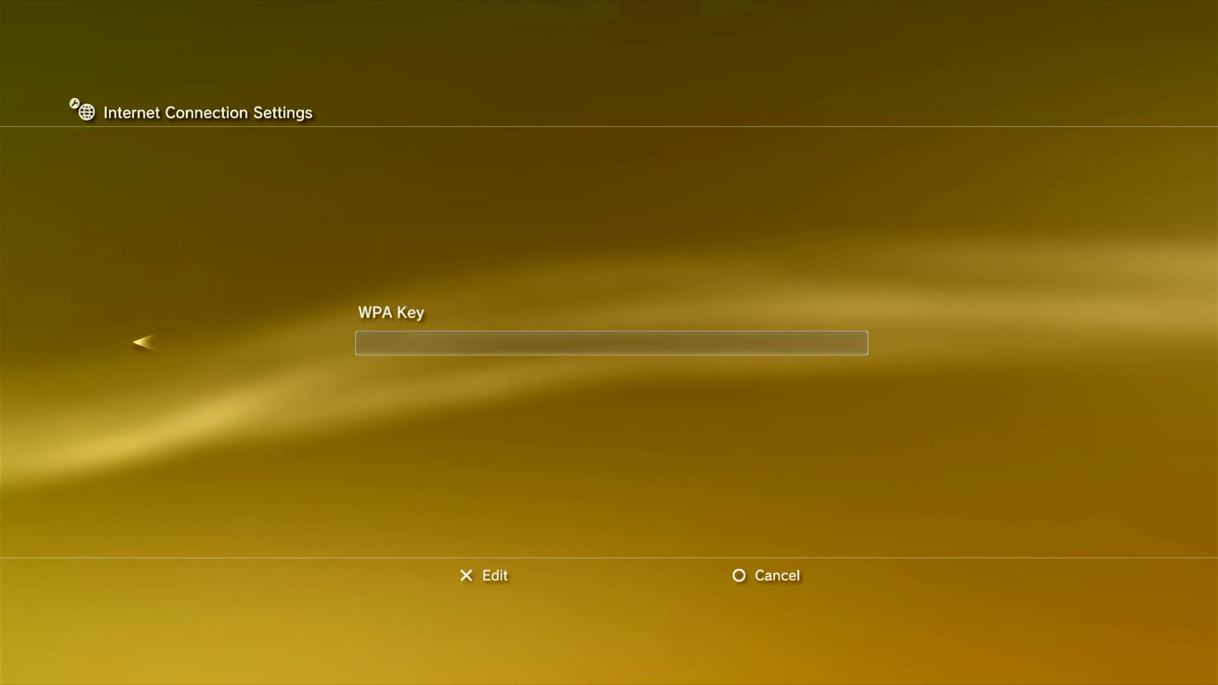
key("Return")
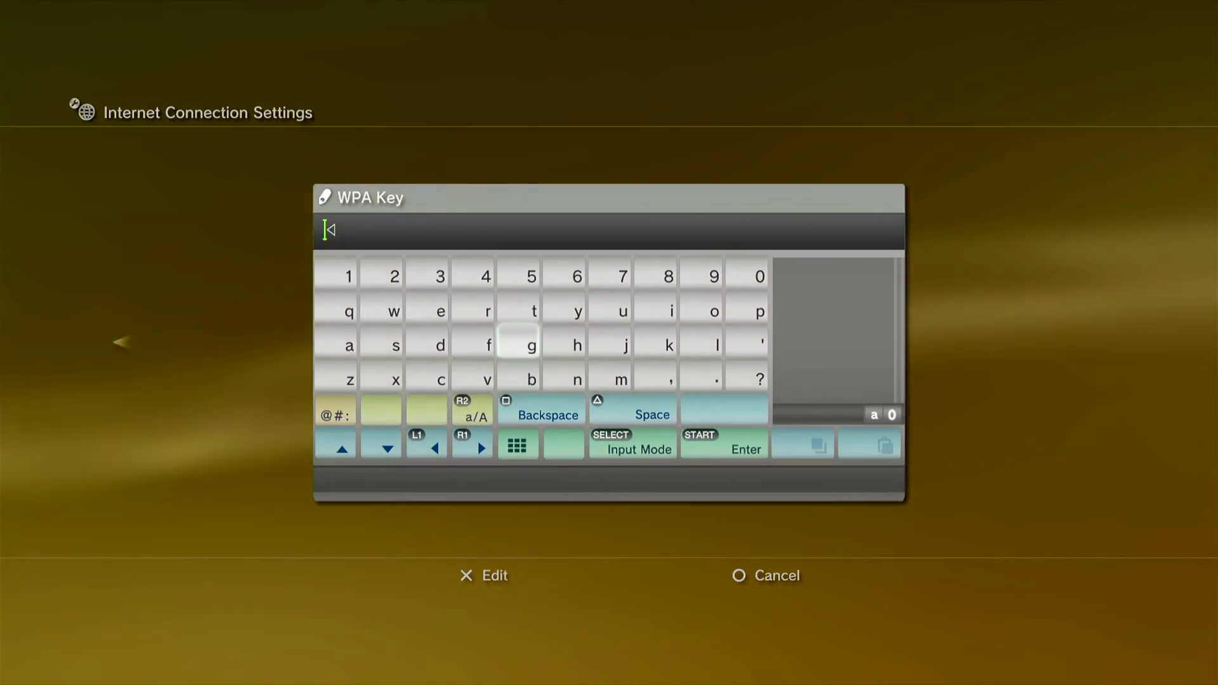
type("*********")
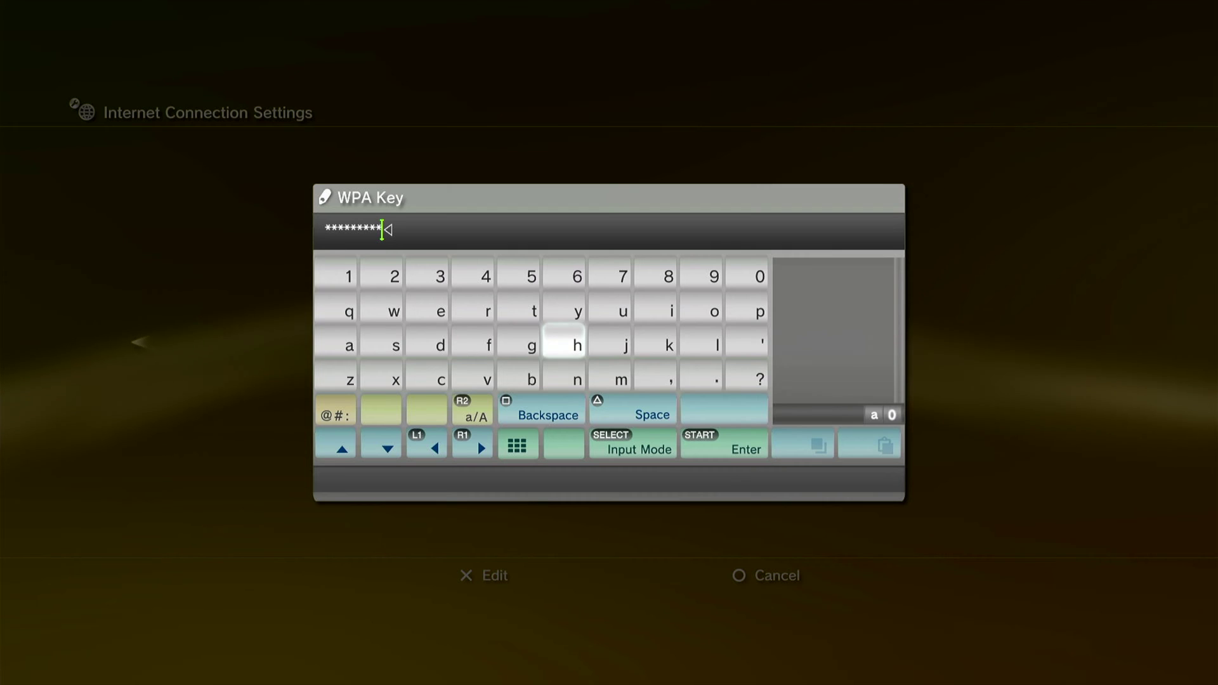
key("Return")
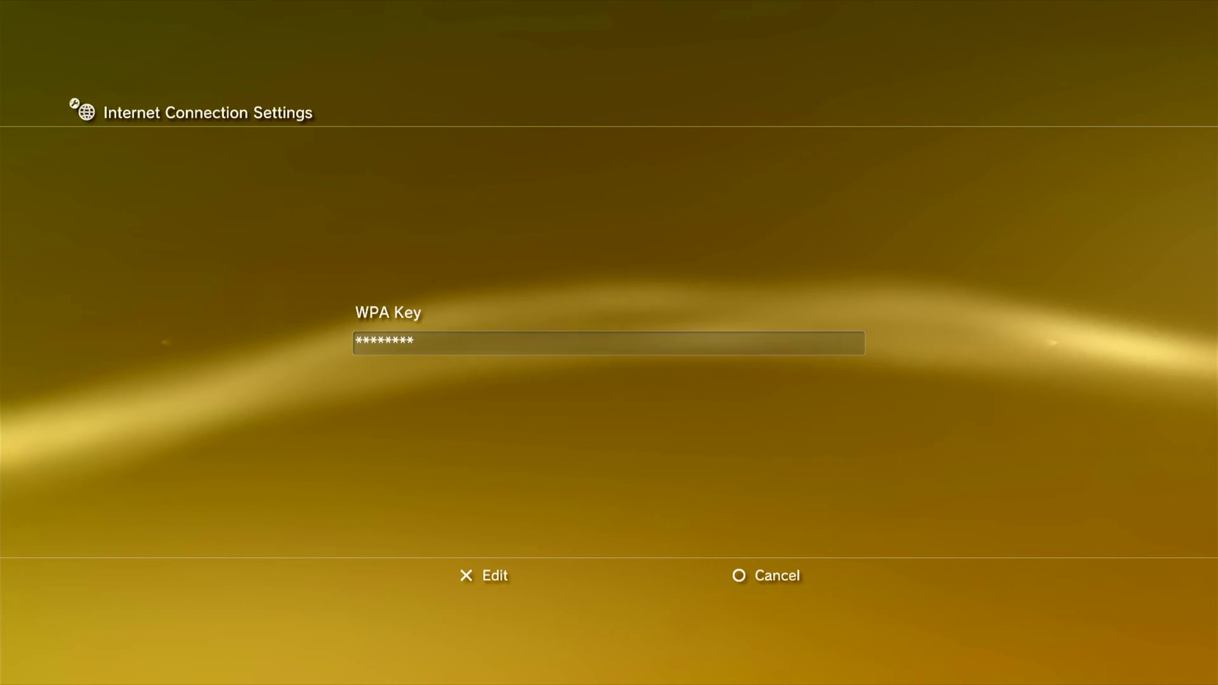
key("Right")
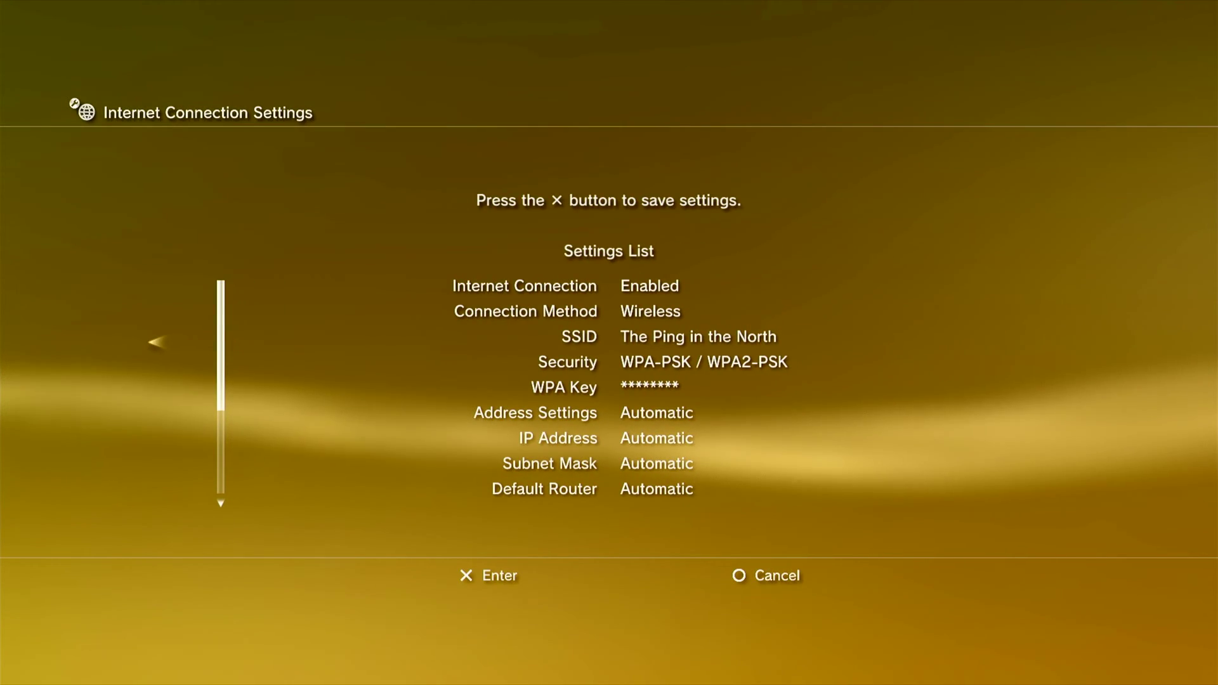
Review the Settings List, save the wireless settings and run the connection test
scroll(610, 380, "down", 5)
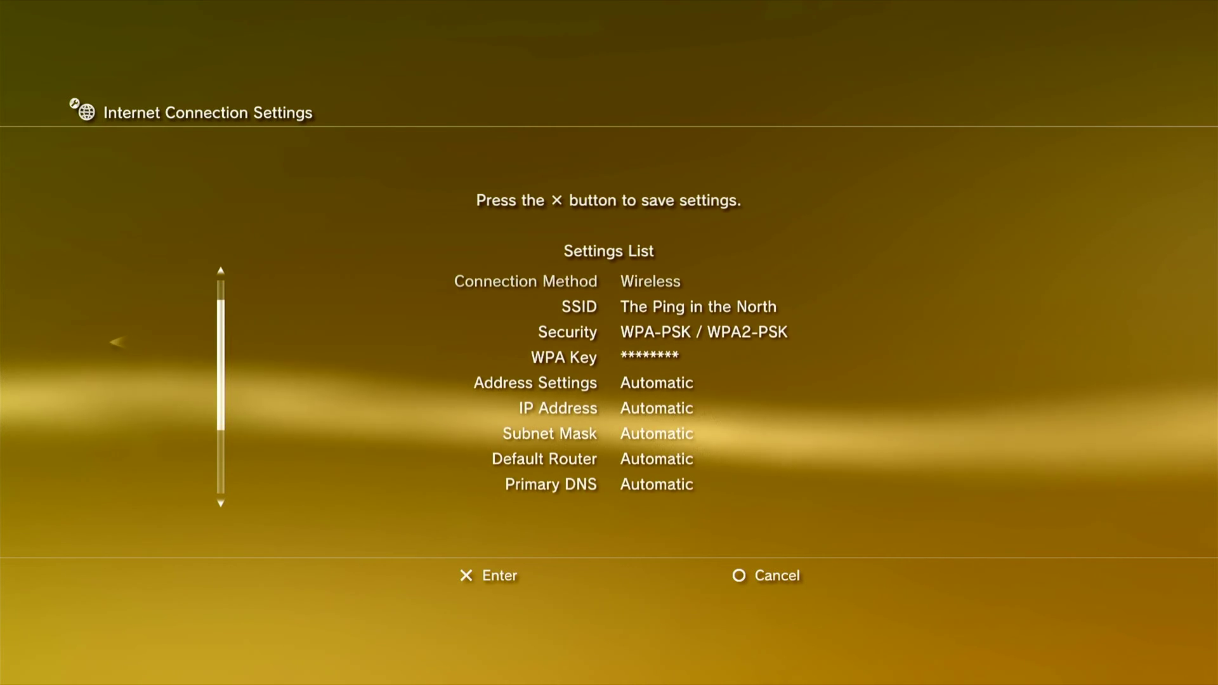
scroll(609, 380, "down", 1)
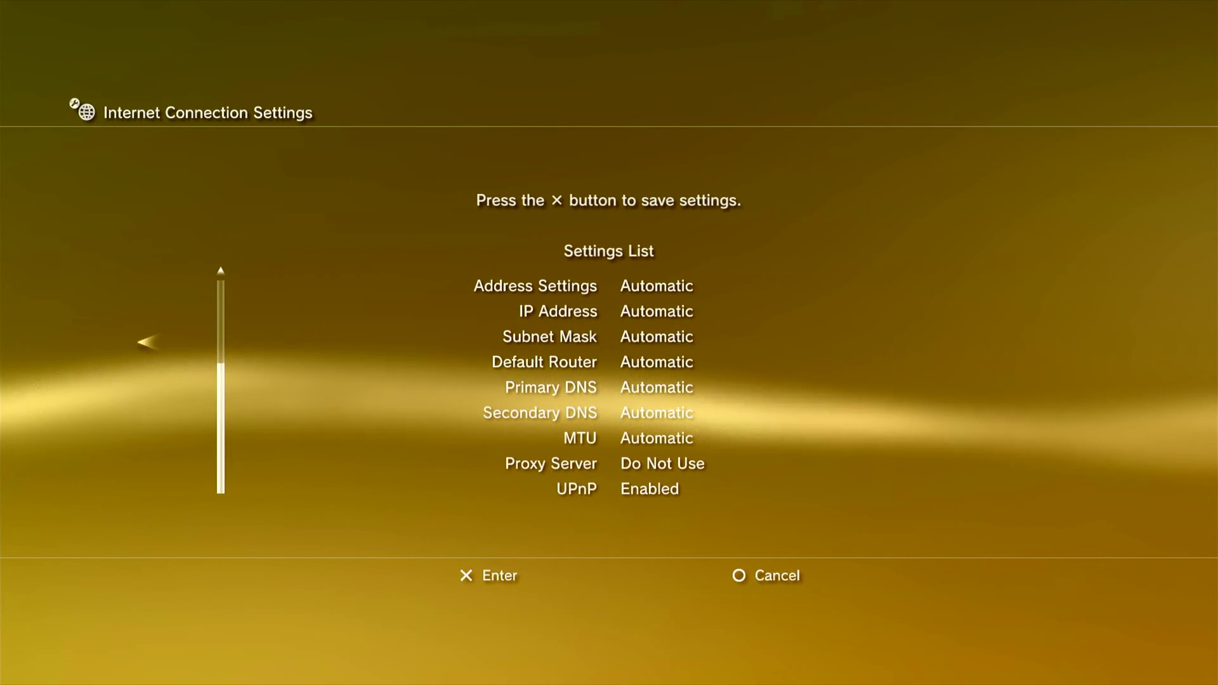
scroll(609, 381, "up", 4)
scroll(610, 380, "up", 1)
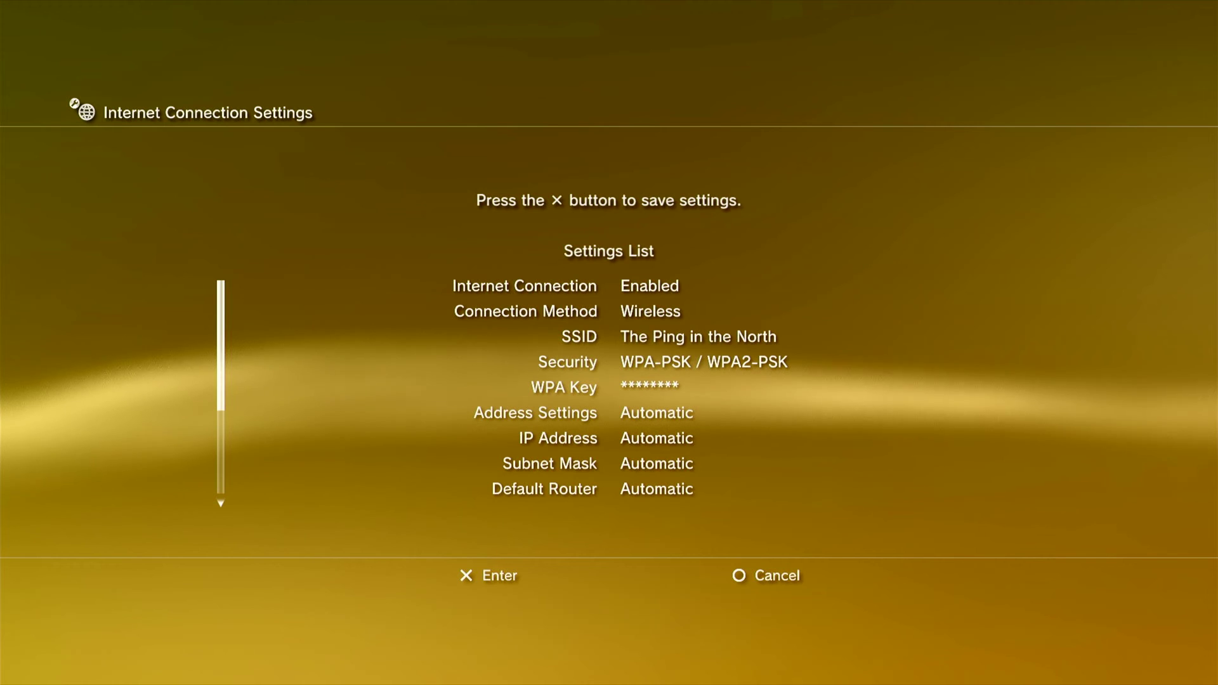
key("Return")
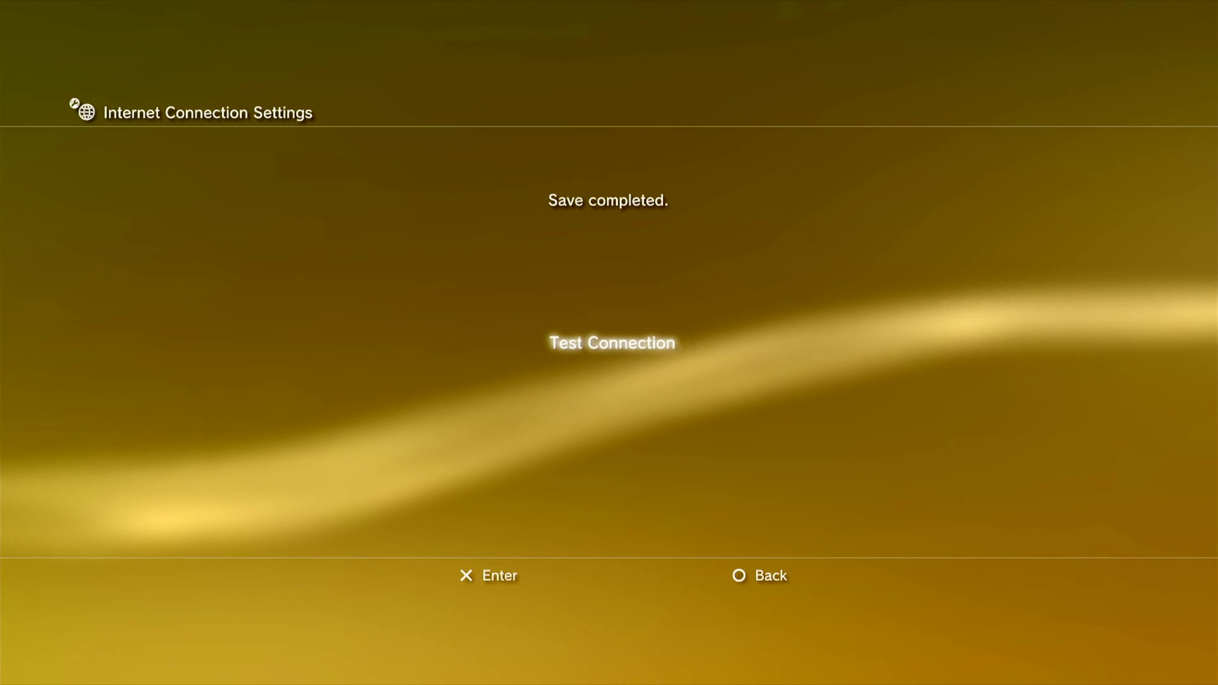
key("Return")
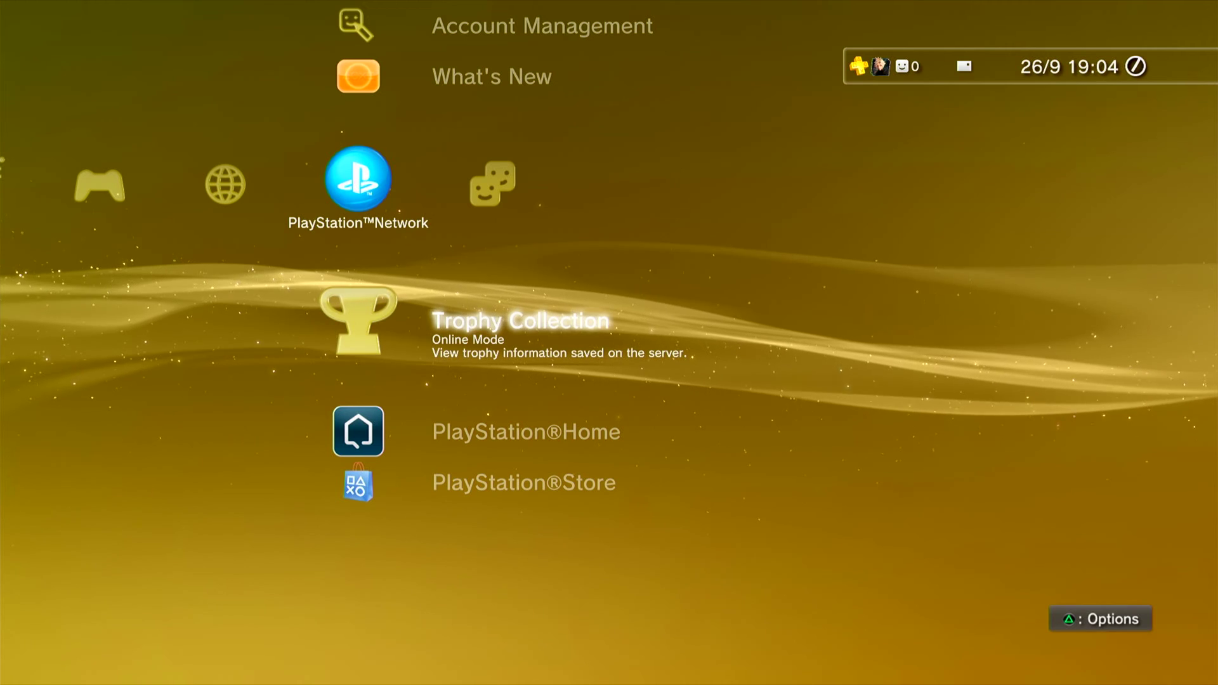
Move down the PlayStation Network column toward the PlayStation Store entry
key("Down")
key("Down")
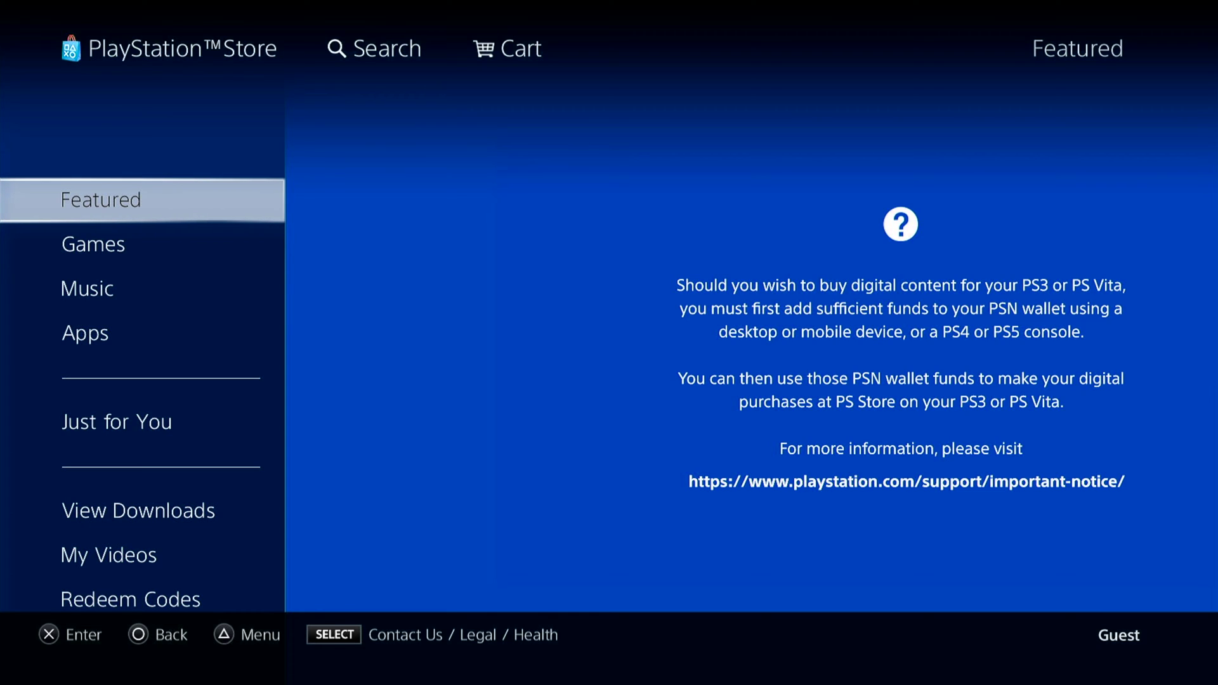
View the Store's Games section, then move down the left menu toward My Downloads
key("Down")
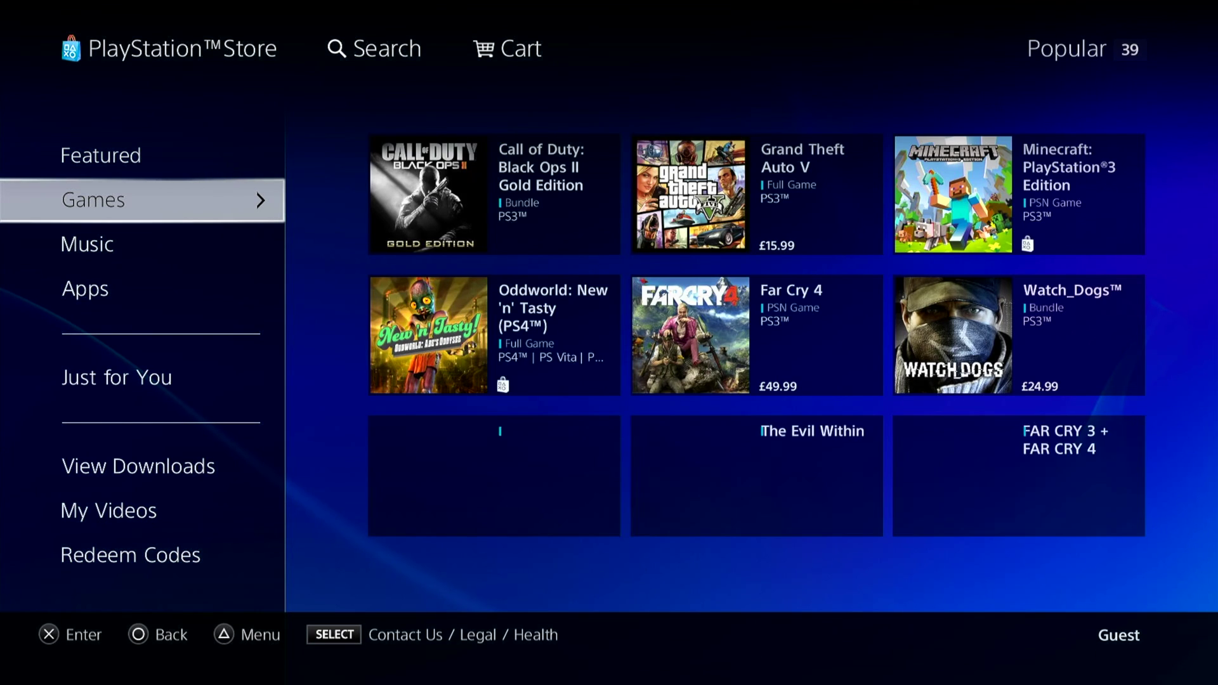
key("Down")
key("Down")
key("Down")
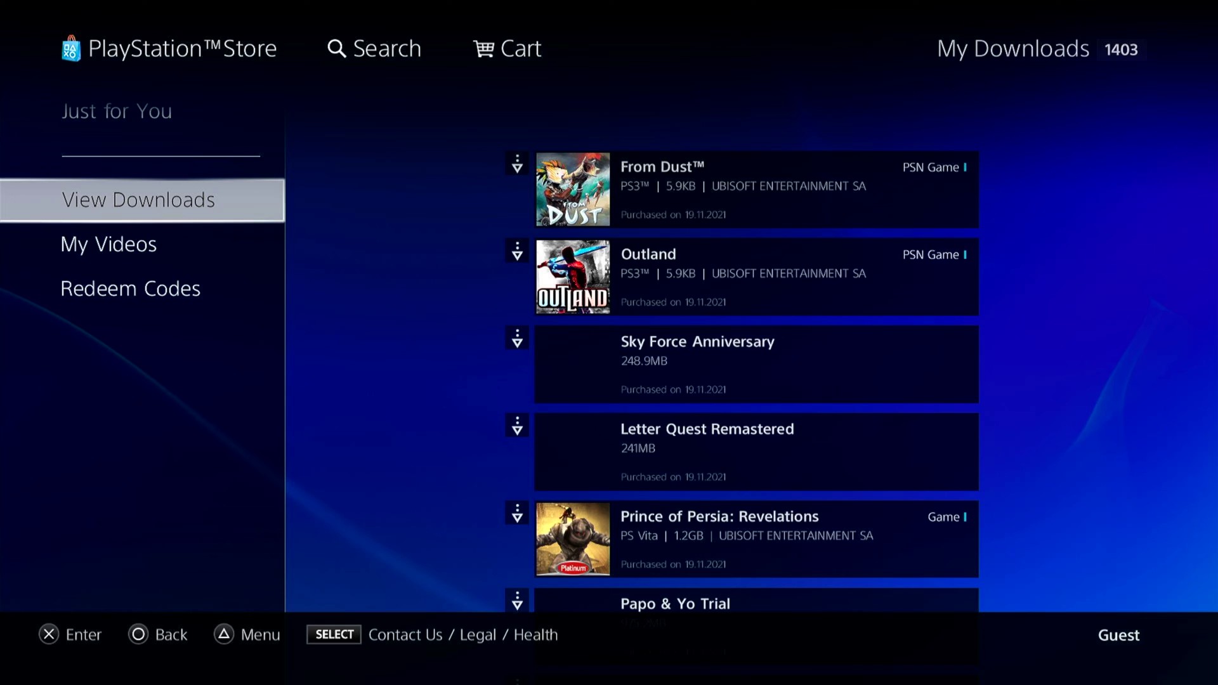
Scroll down the My Downloads list past Patapon 3 toward Joe Danger
key("Right")
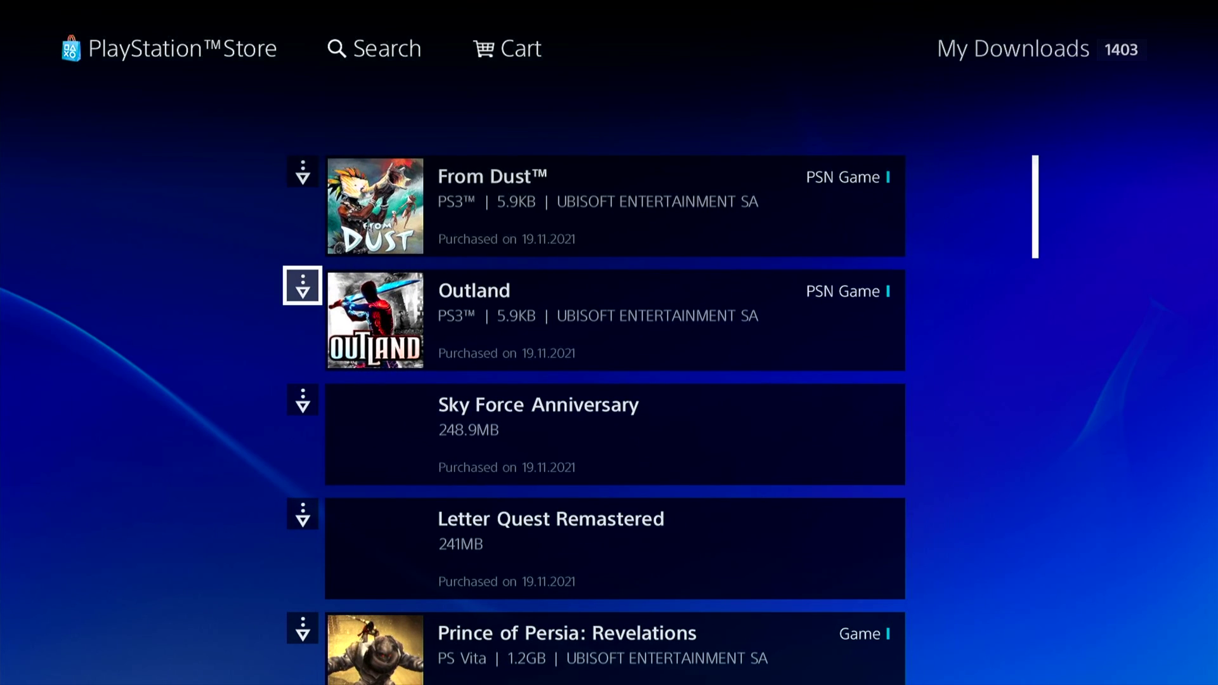
key("Down")
key("Down")
key("Down")
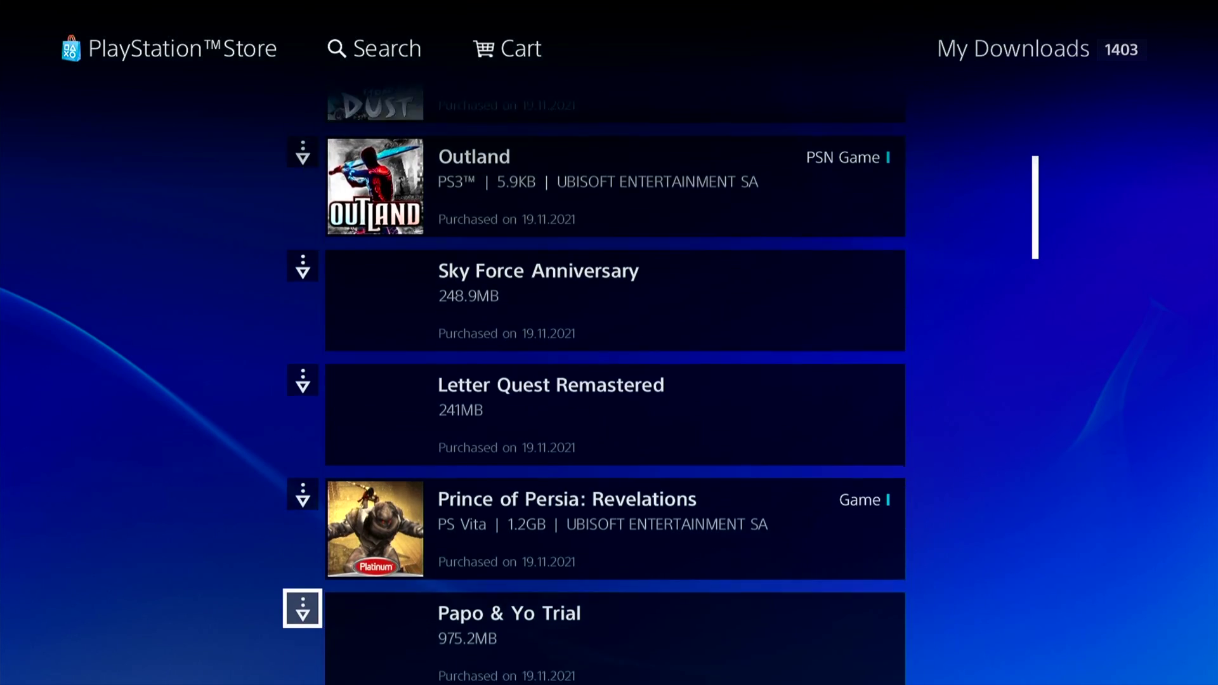
key("Down")
key("Down")
key("Down")
key("Down")
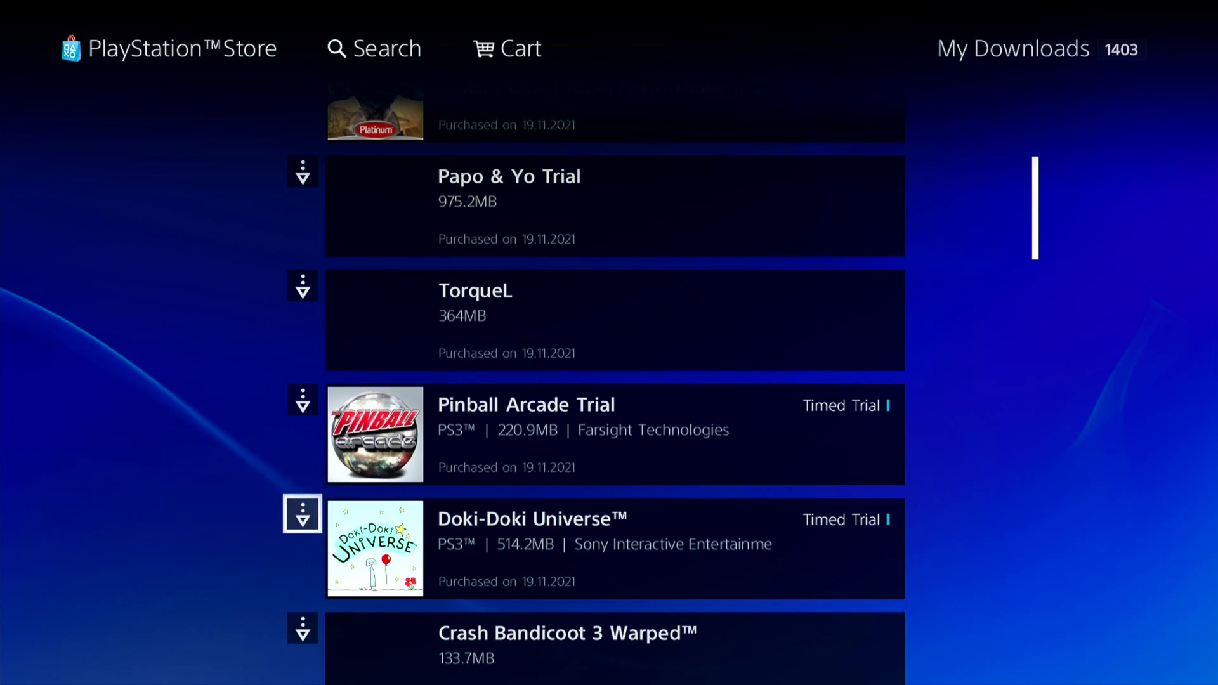
key("Down")
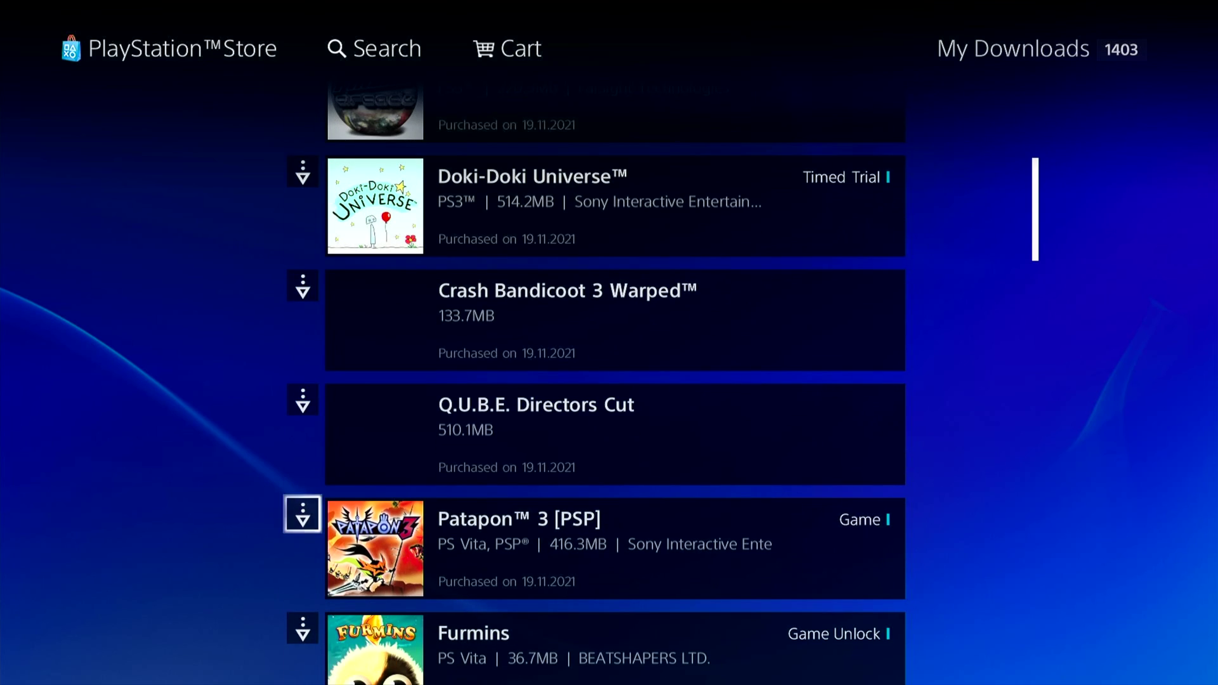
key("Down")
key("Down")
key("Down")
key("Down")
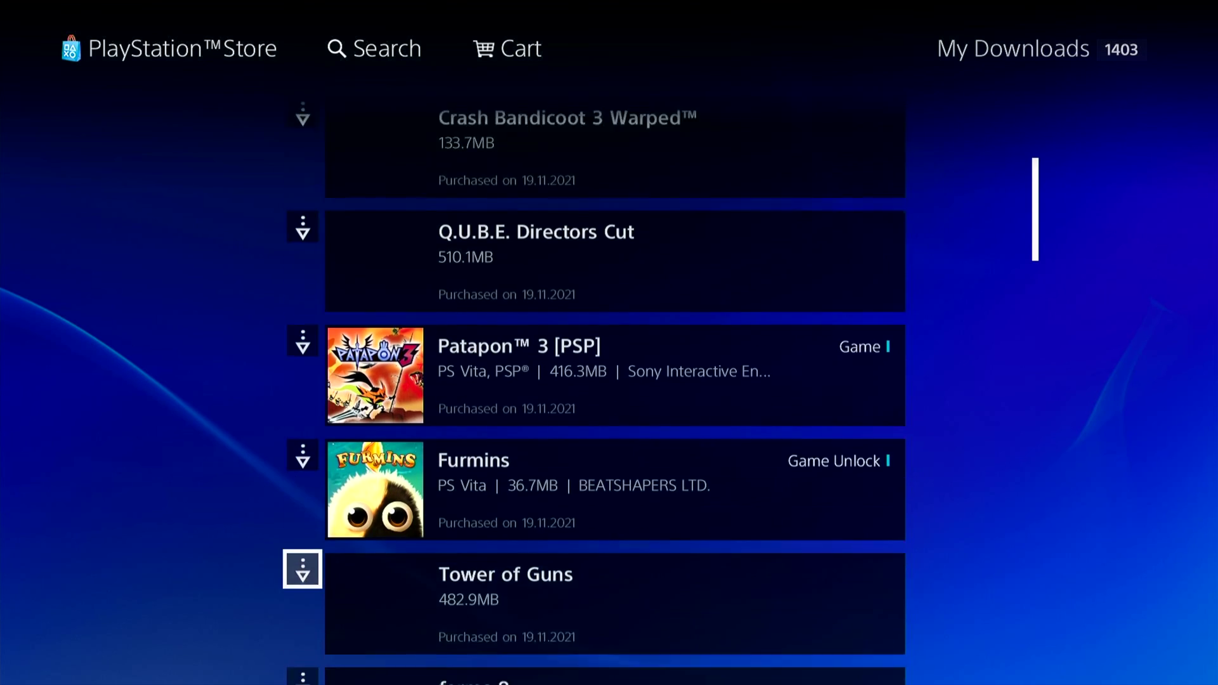
key("Down")
key("Down")
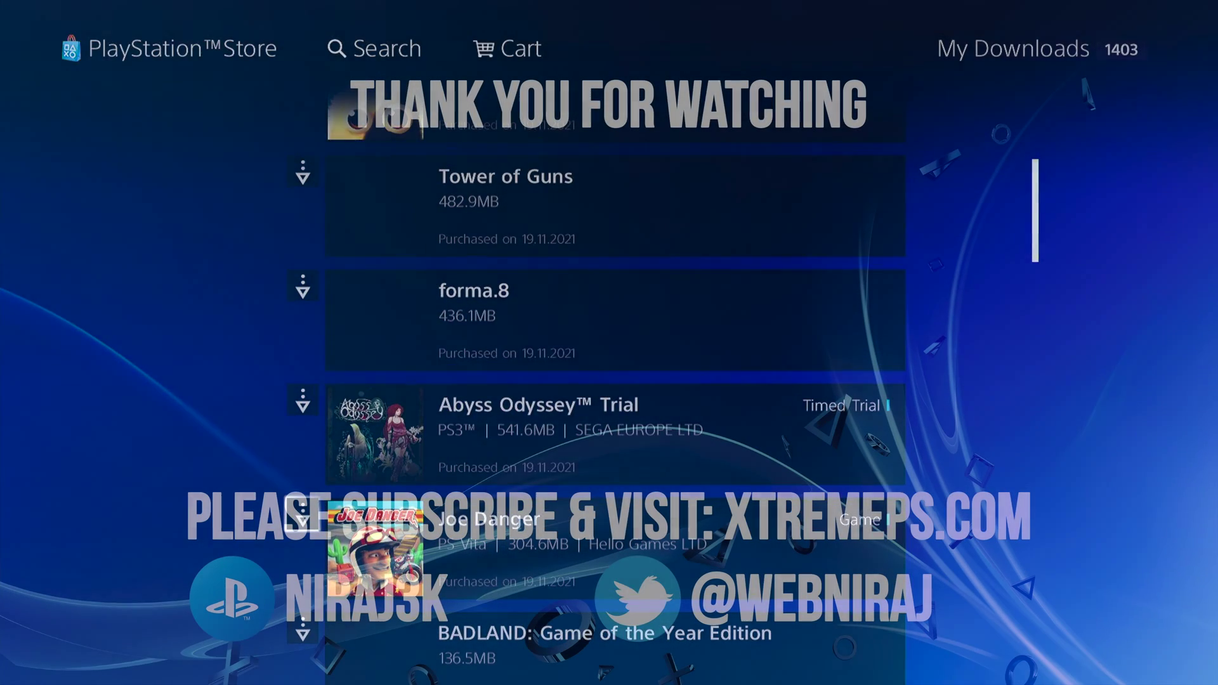